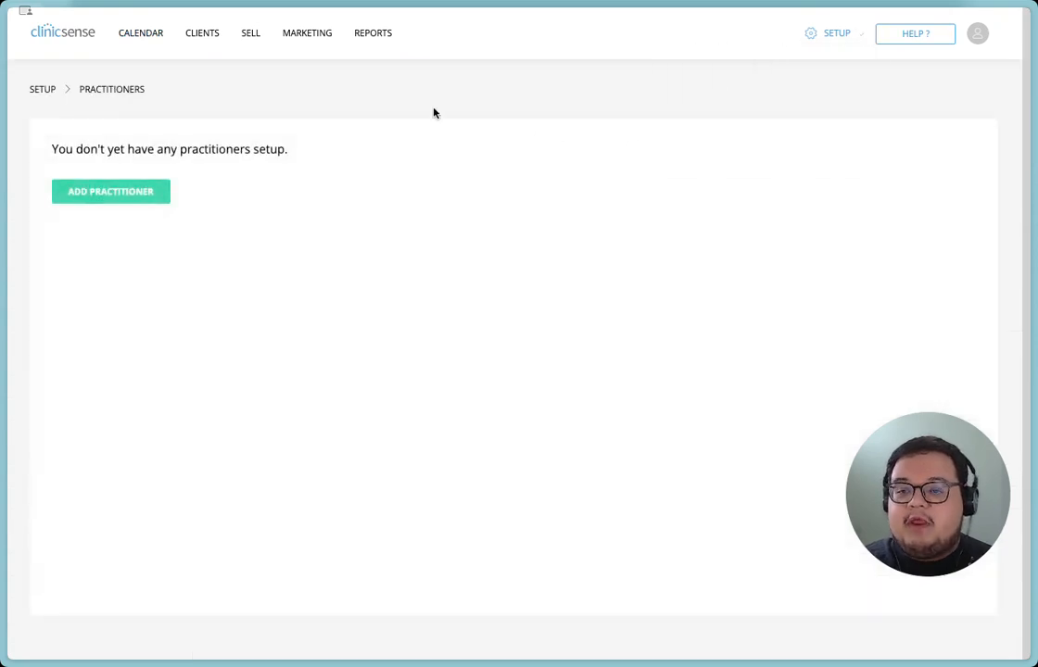
# Add a new practitioner by entering their first and last name, and save it.
pyautogui.click(94, 194)
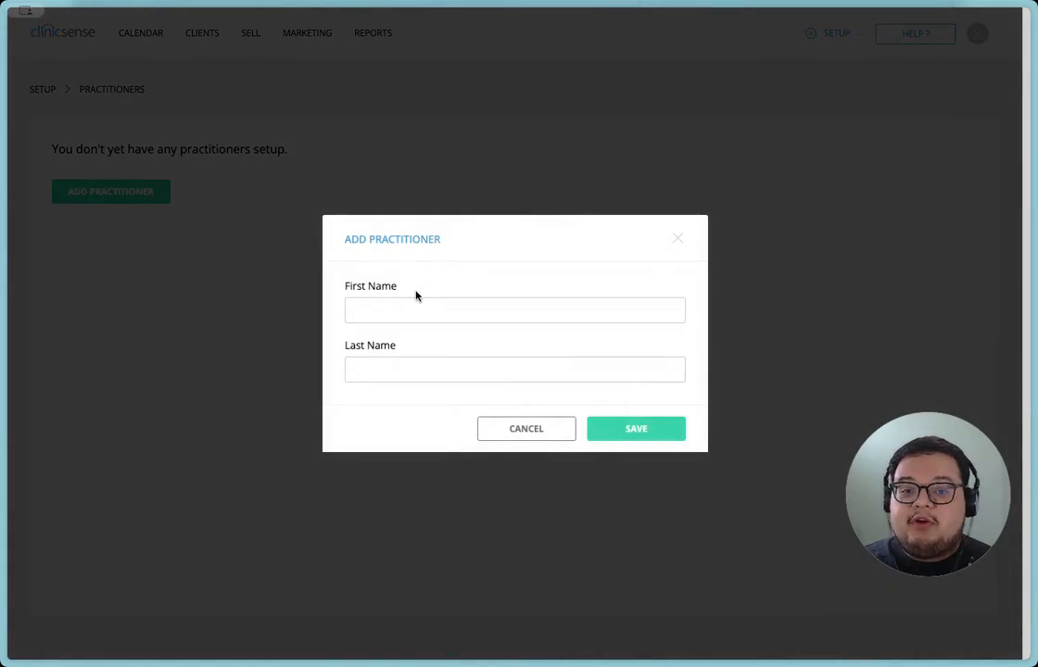
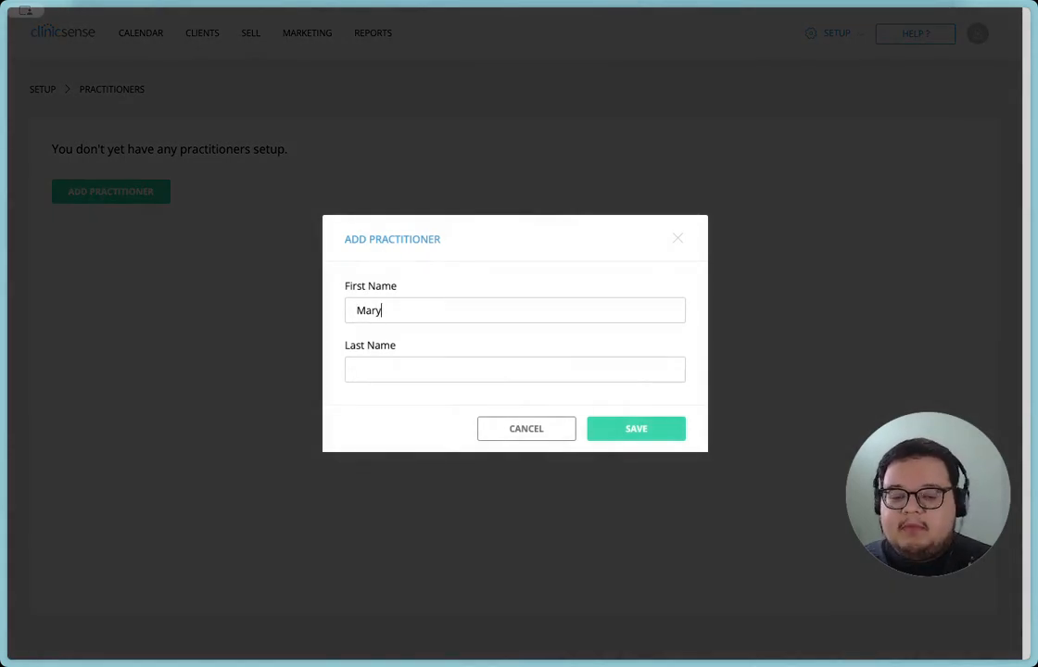
pyautogui.press('Tab')
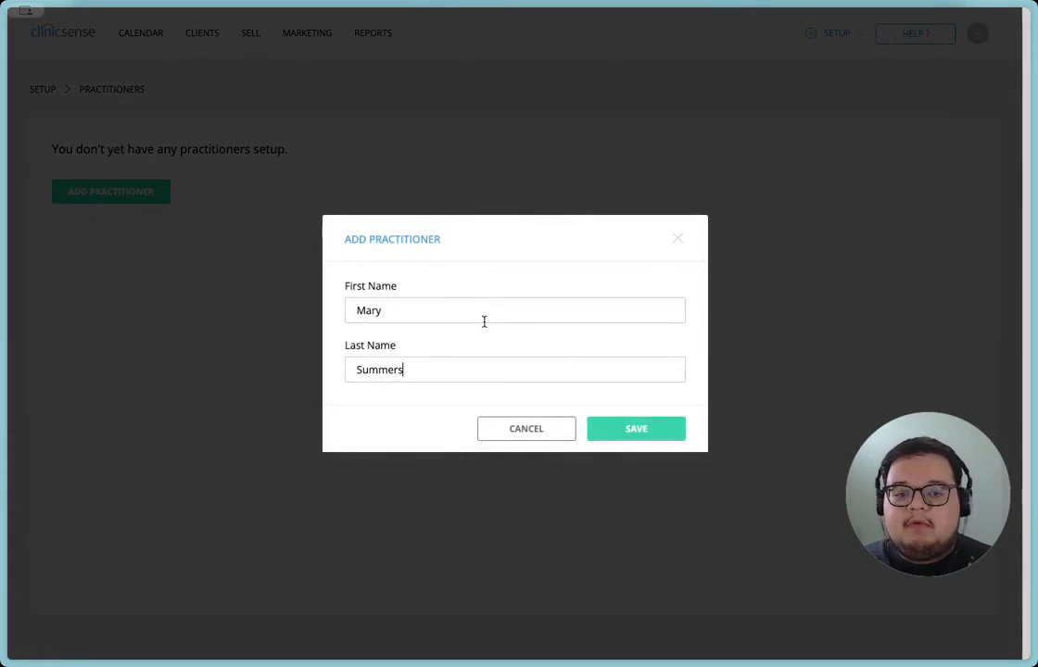
pyautogui.click(648, 429)
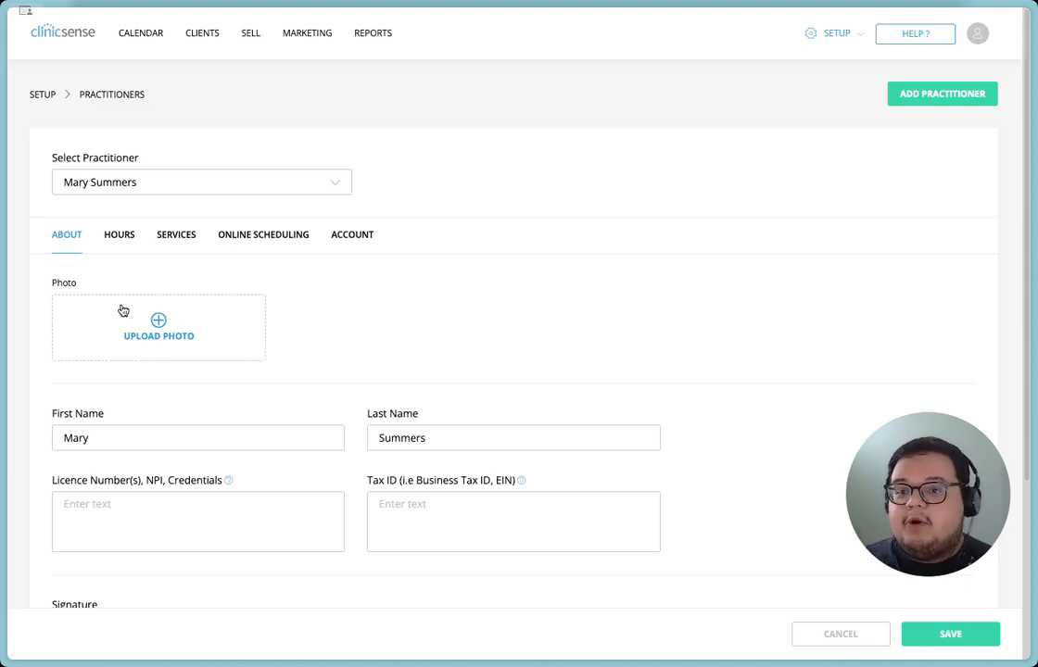
# Review the practitioner's profile fields for photo, name, licence and credentials, tax ID and signature.
pyautogui.scroll(-3, 124, 323)
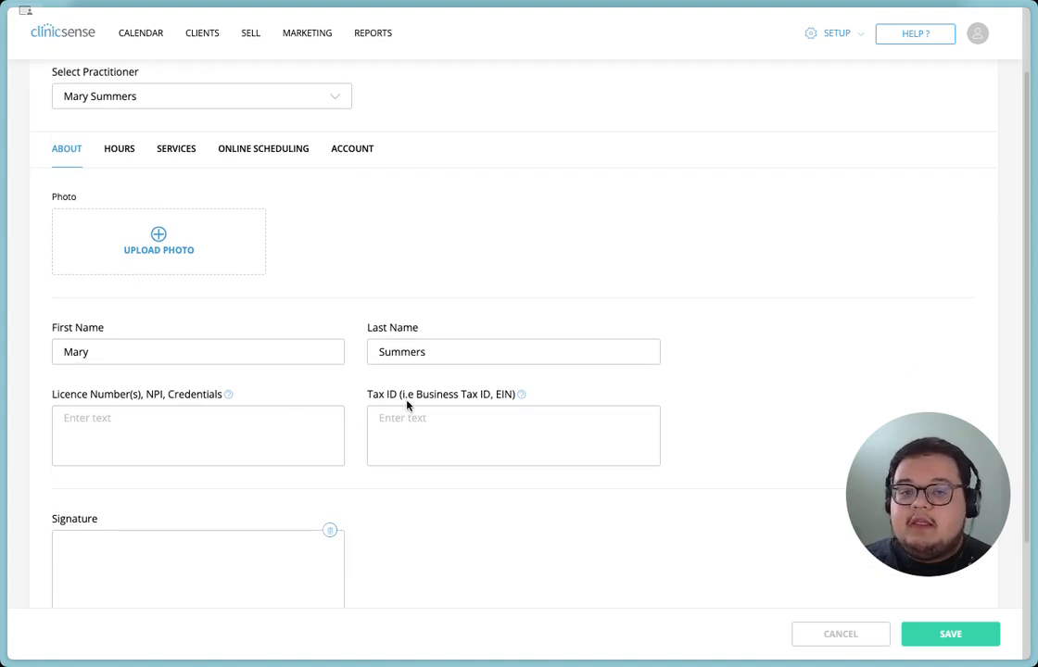
pyautogui.scroll(-1, 406, 404)
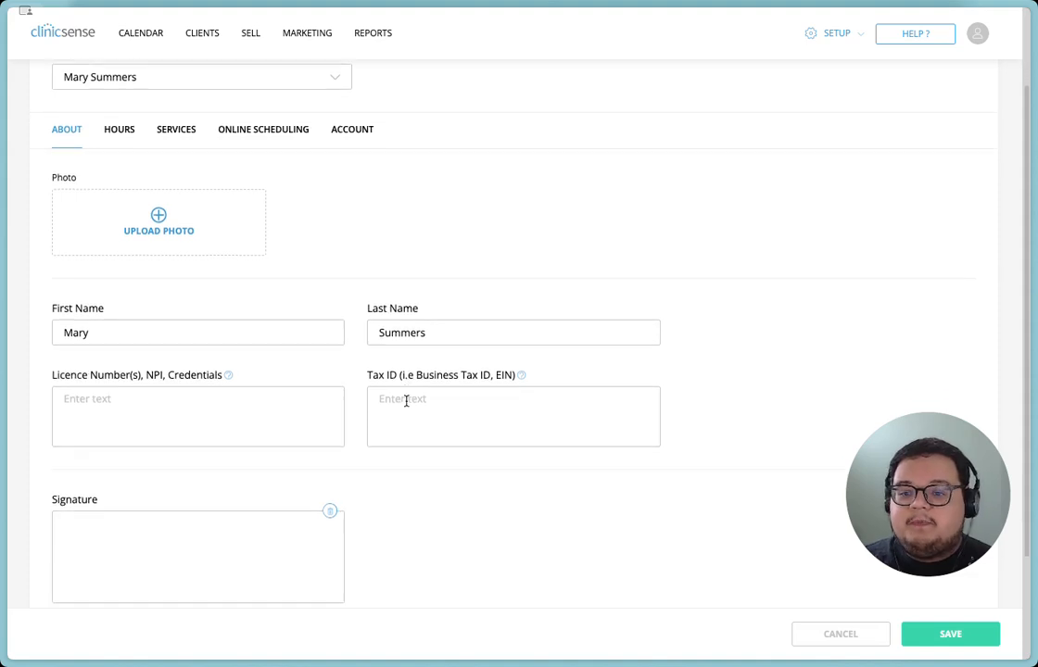
pyautogui.scroll(-3, 406, 401)
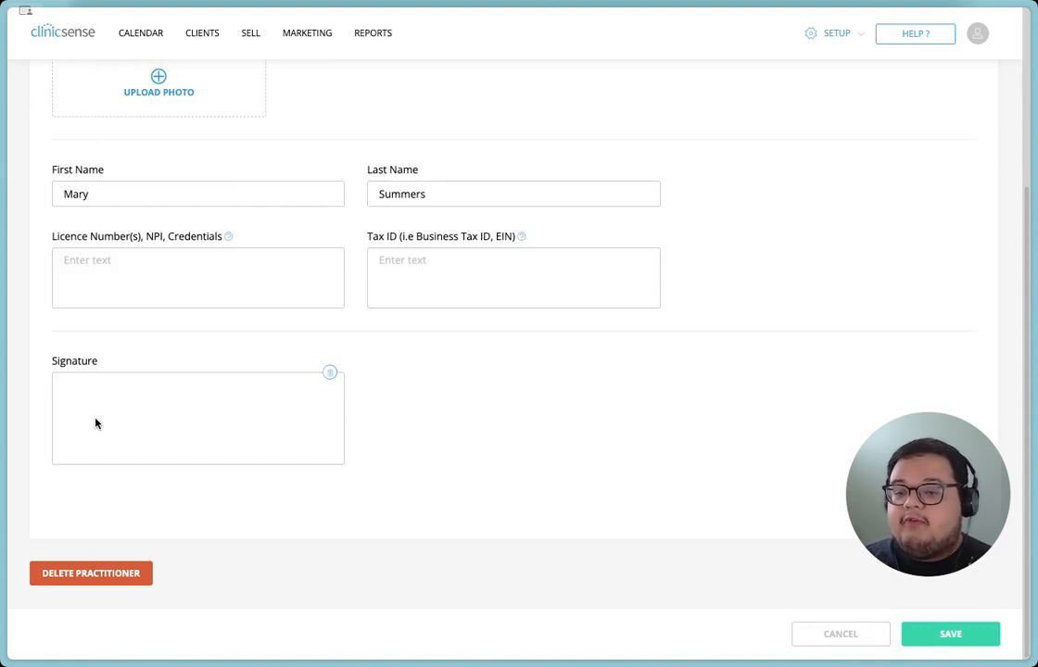
pyautogui.scroll(5, 229, 423)
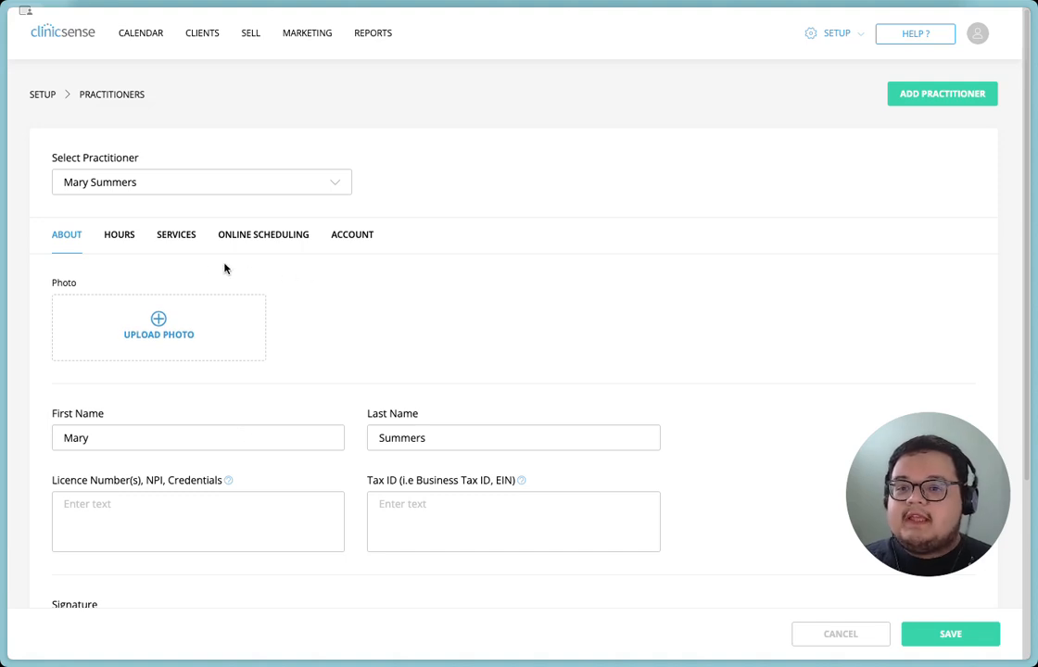
# Set the end time of the practitioner's Monday working hours to 1:00 PM.
pyautogui.click(124, 244)
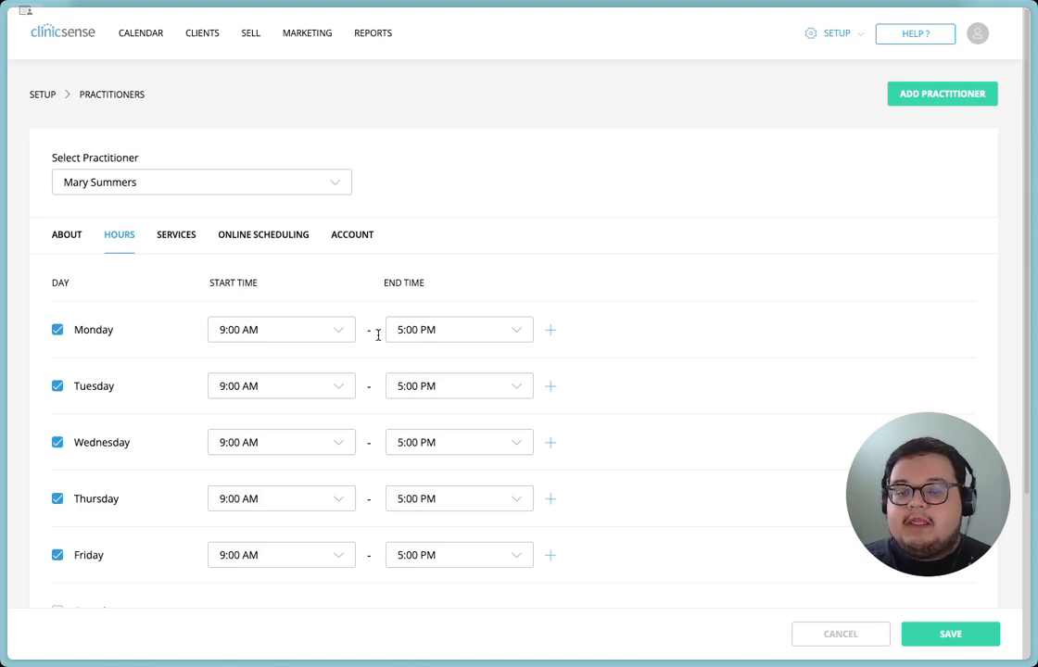
pyautogui.click(470, 332)
pyautogui.moveTo(530, 375); pyautogui.dragTo(536, 411)
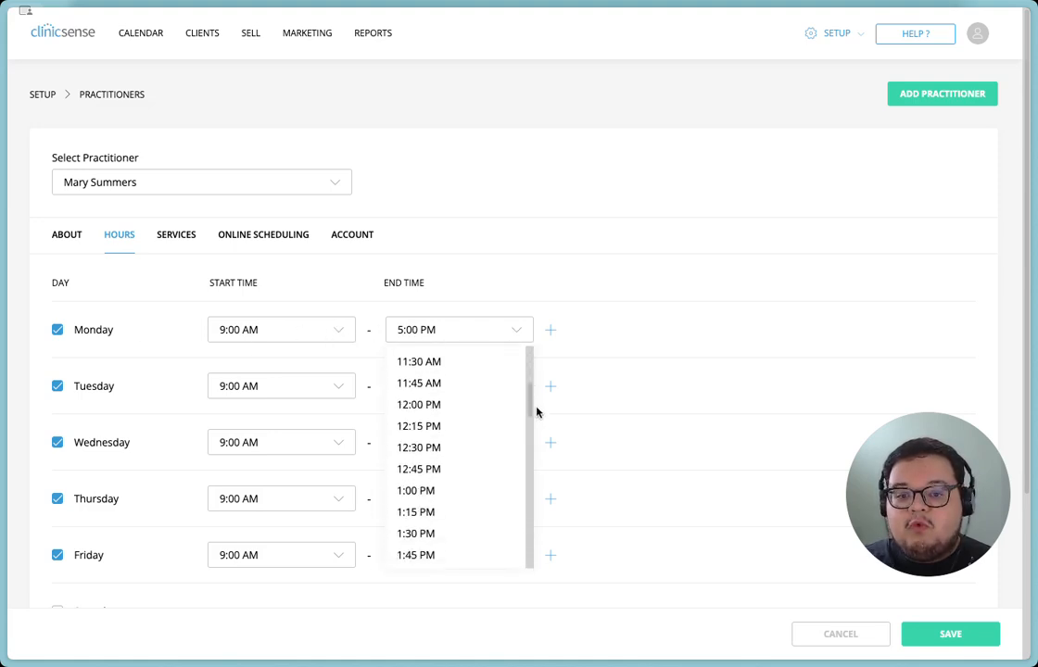
pyautogui.click(422, 482)
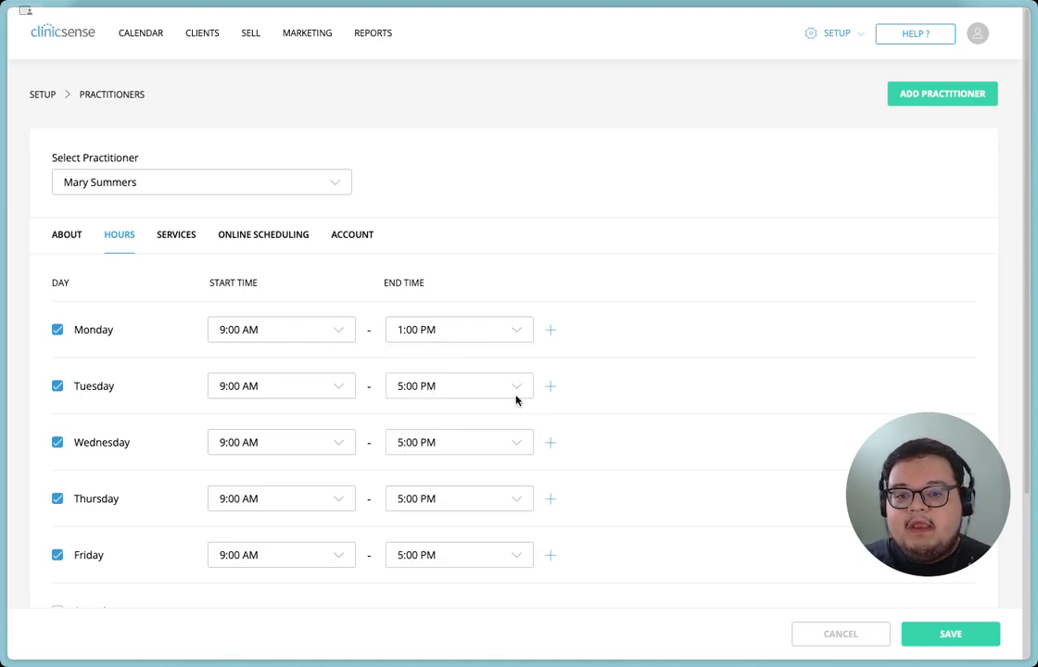
# Add a second Monday working period for the practitioner from 2:00 PM to 5:00 PM.
pyautogui.click(550, 334)
pyautogui.click(323, 375)
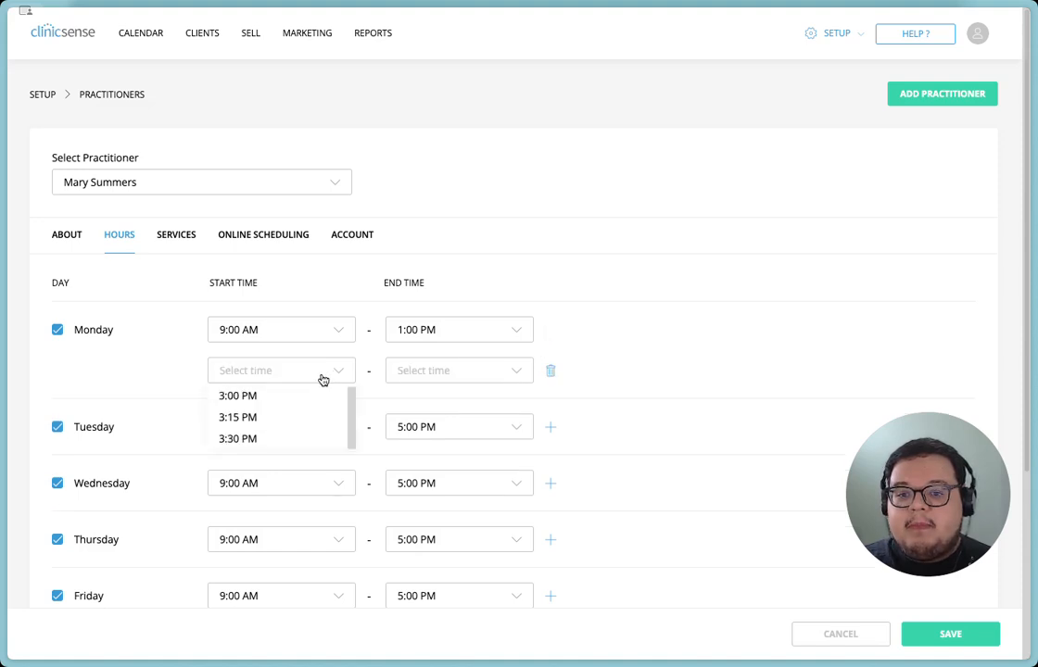
pyautogui.click(278, 471)
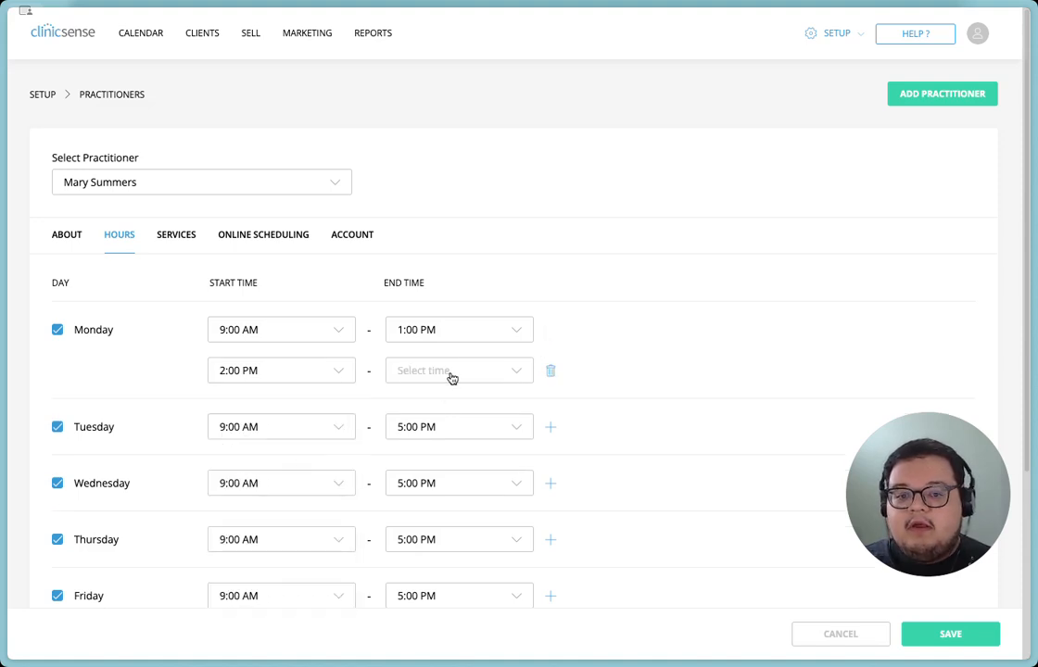
pyautogui.click(452, 374)
pyautogui.scroll(-2, 447, 511)
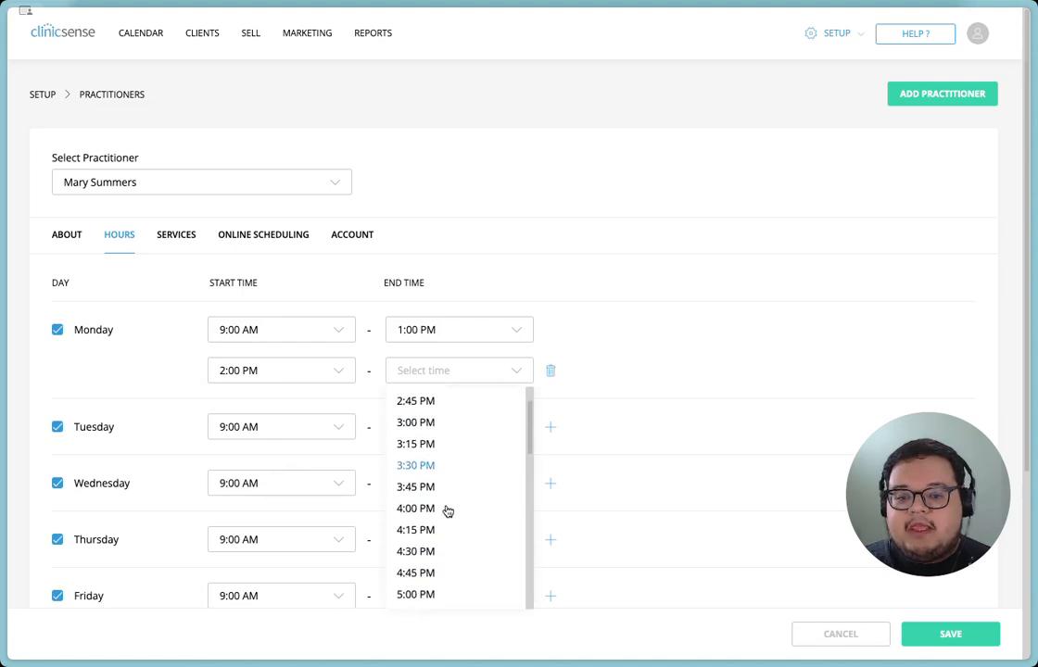
pyautogui.click(447, 593)
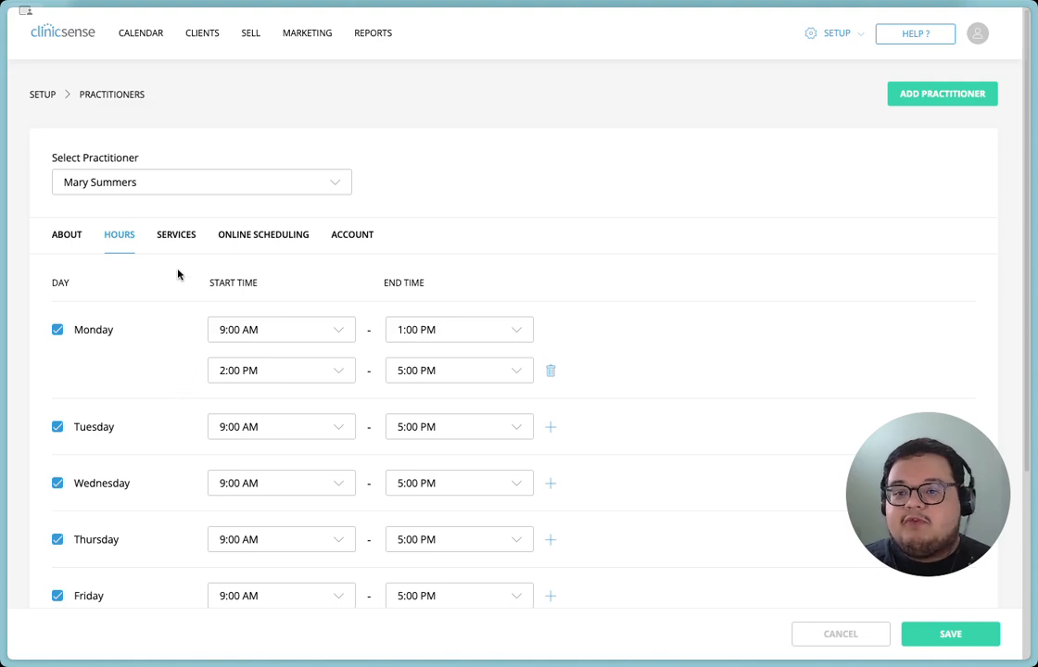
# Remove the 60-minute Physical Therapy Initial Assessment and the 60 and 90-minute Massage Therapy from the practitioner's services.
pyautogui.click(179, 241)
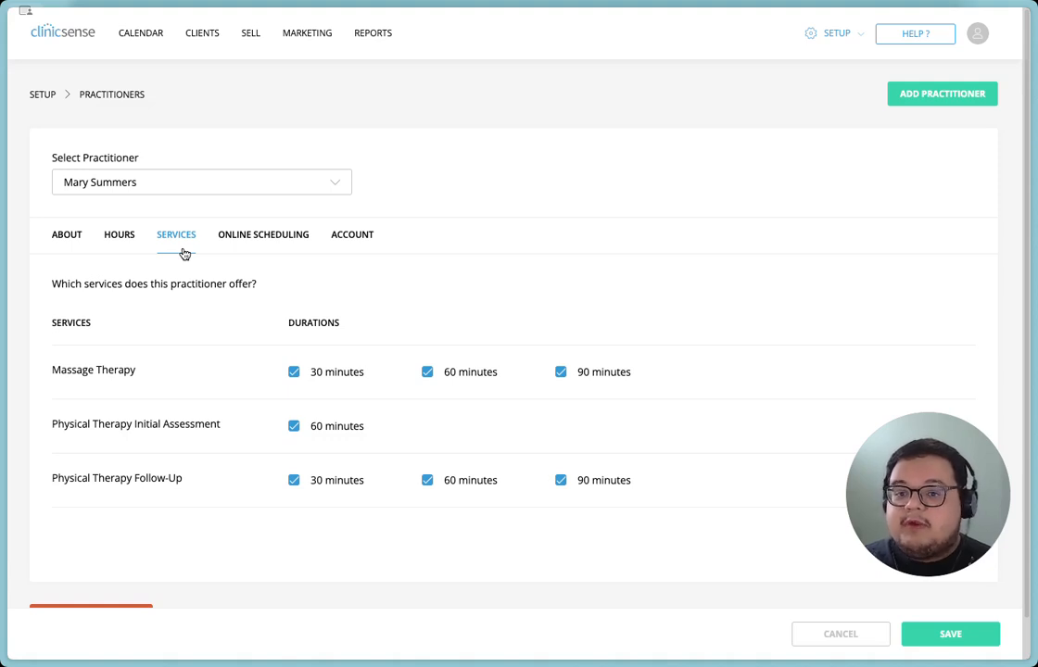
pyautogui.click(294, 426)
pyautogui.click(427, 373)
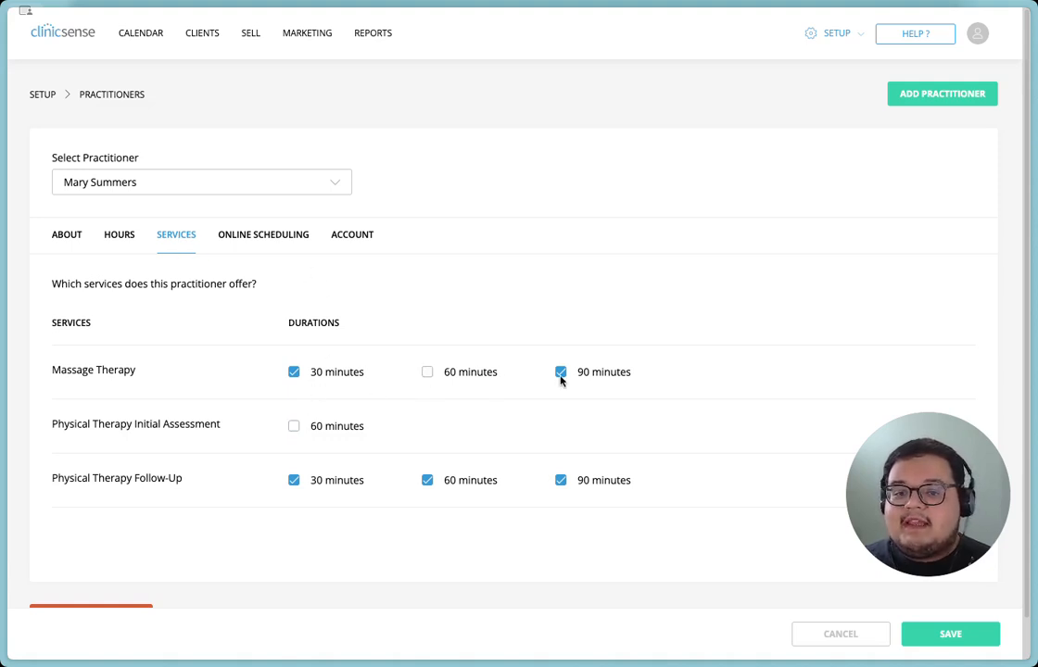
pyautogui.click(560, 373)
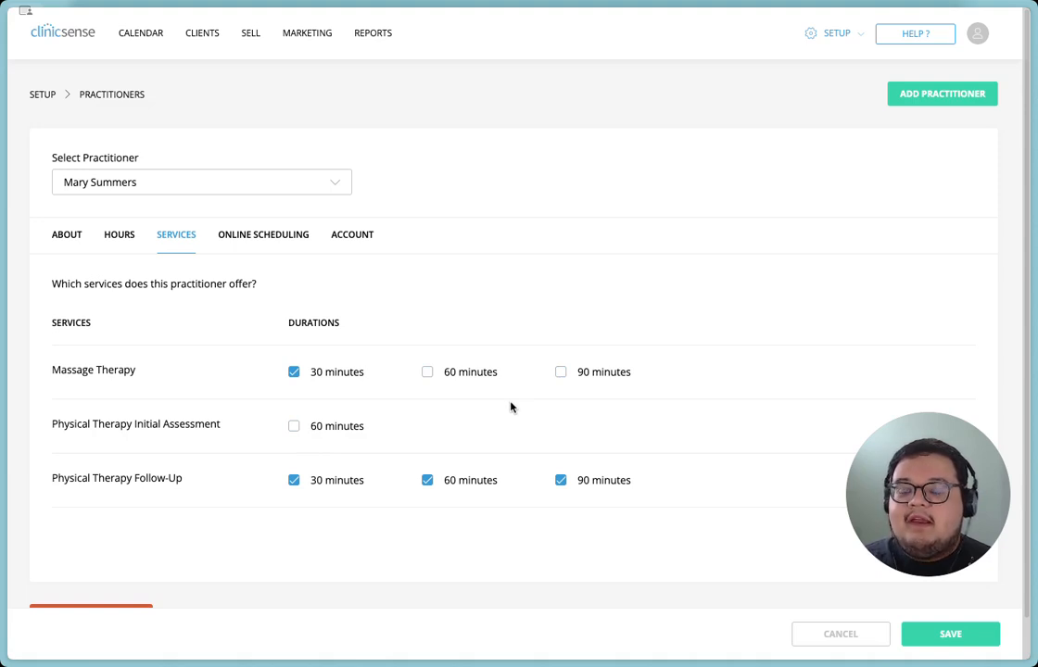
# Review the practitioner's online scheduling options for booking permission, client types, availability display and time slot intervals.
pyautogui.click(285, 246)
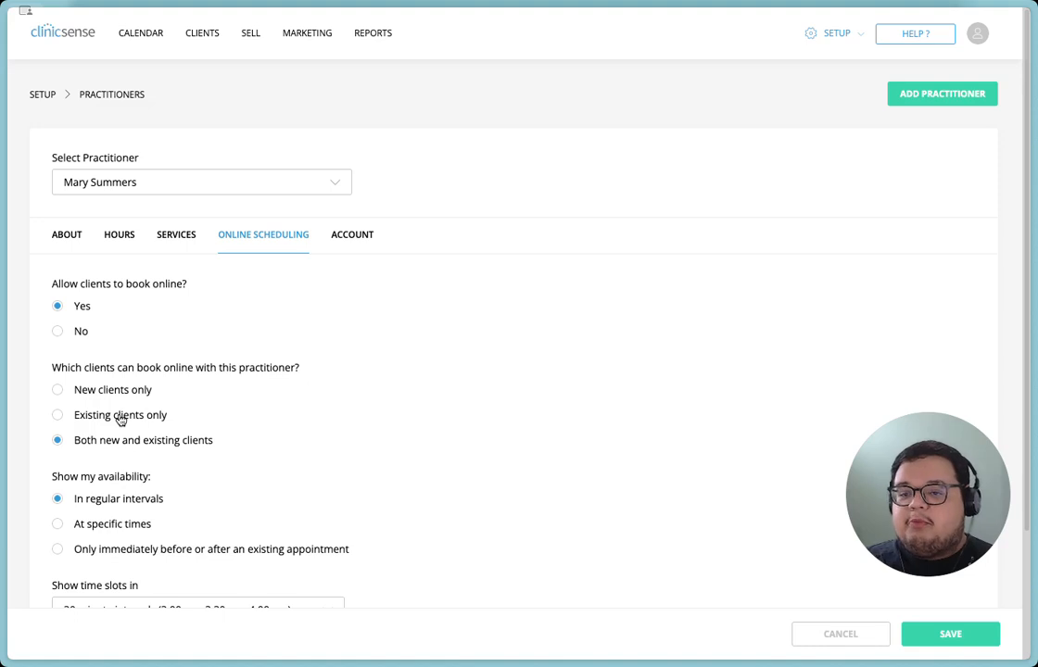
pyautogui.scroll(-2, 255, 424)
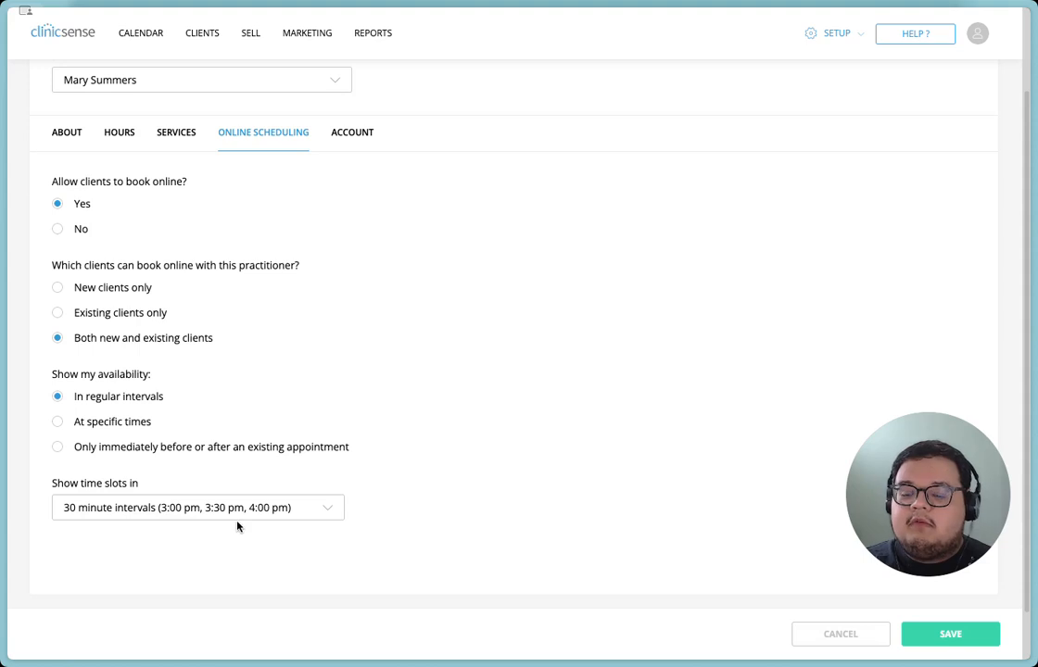
pyautogui.scroll(-1, 236, 526)
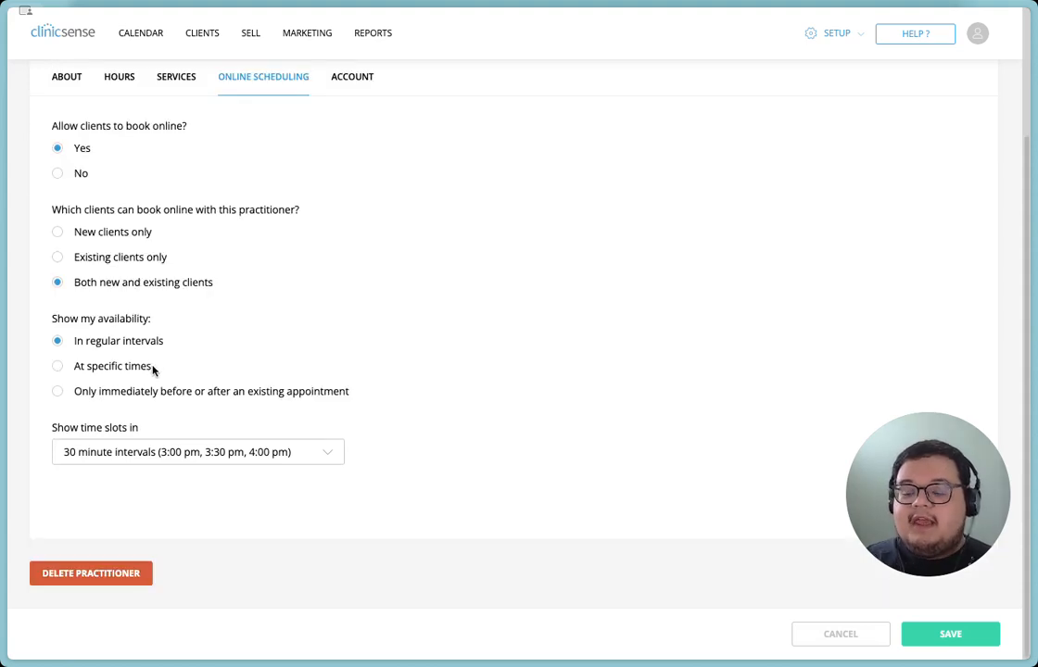
# Show online availability at specific times and add 9:15 AM and 9:30 AM to Monday's available times.
pyautogui.click(139, 367)
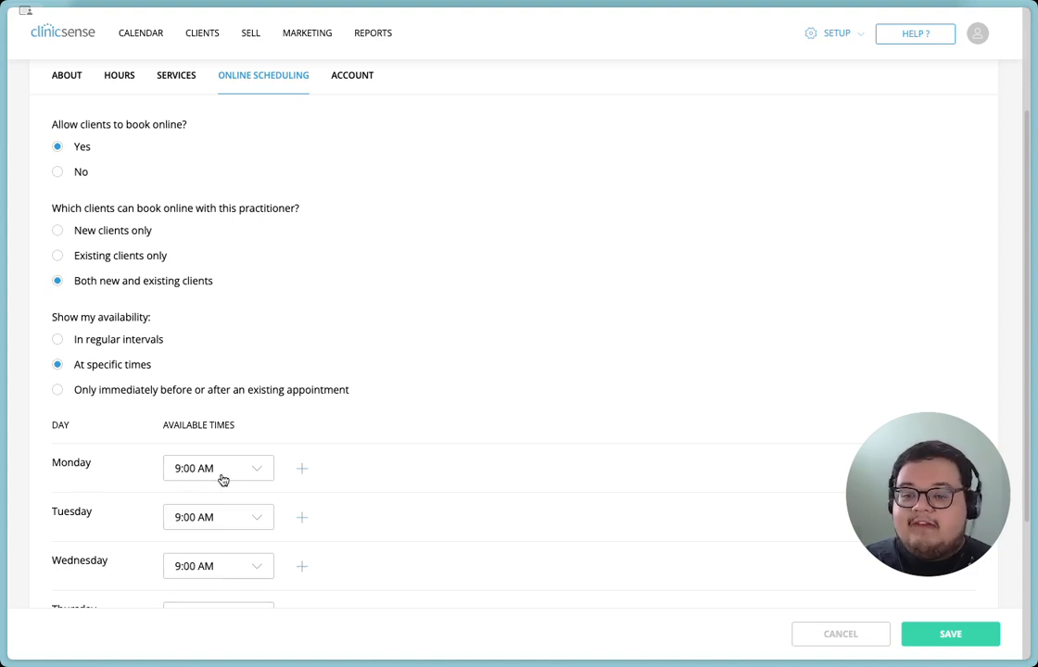
pyautogui.click(301, 468)
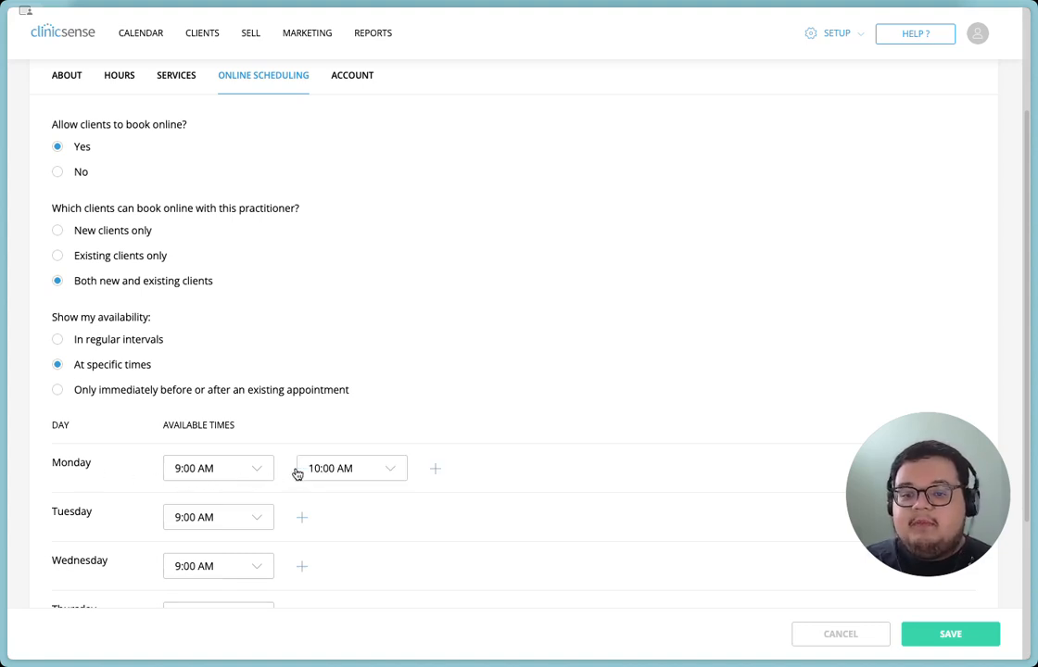
pyautogui.click(331, 467)
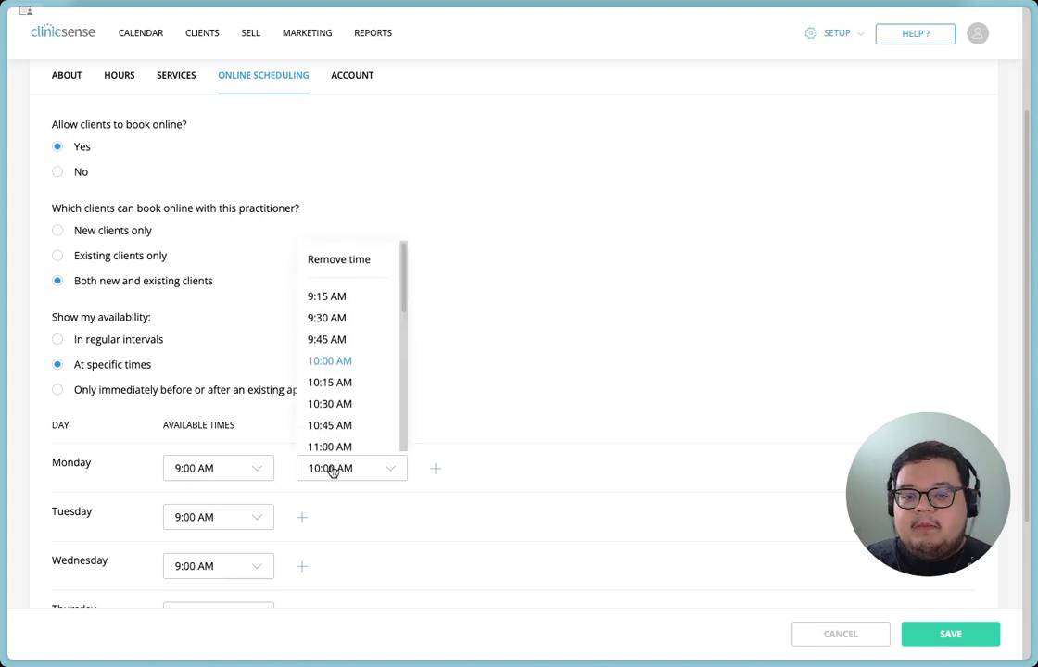
pyautogui.click(326, 284)
pyautogui.click(435, 468)
pyautogui.click(477, 470)
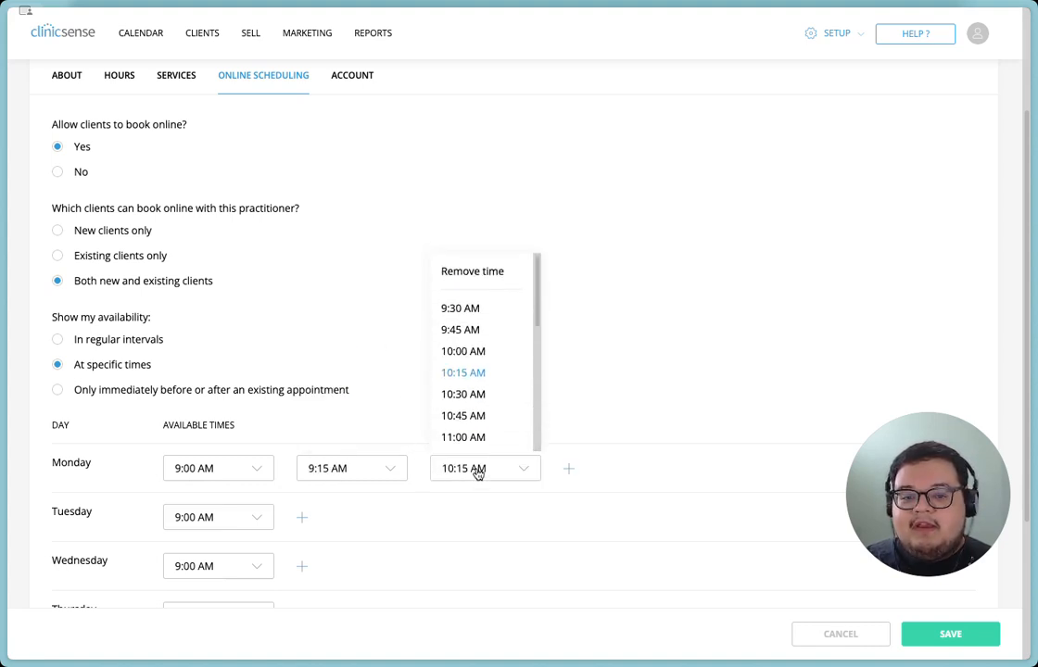
pyautogui.click(471, 290)
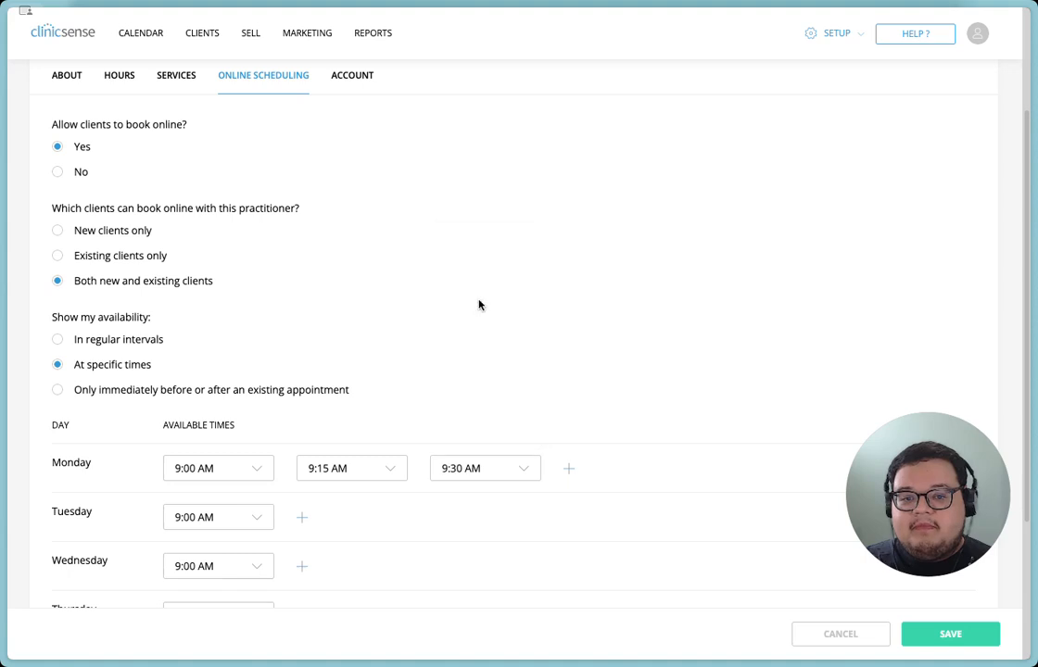
# Add a fourth available time to Monday and remove it again.
pyautogui.click(568, 467)
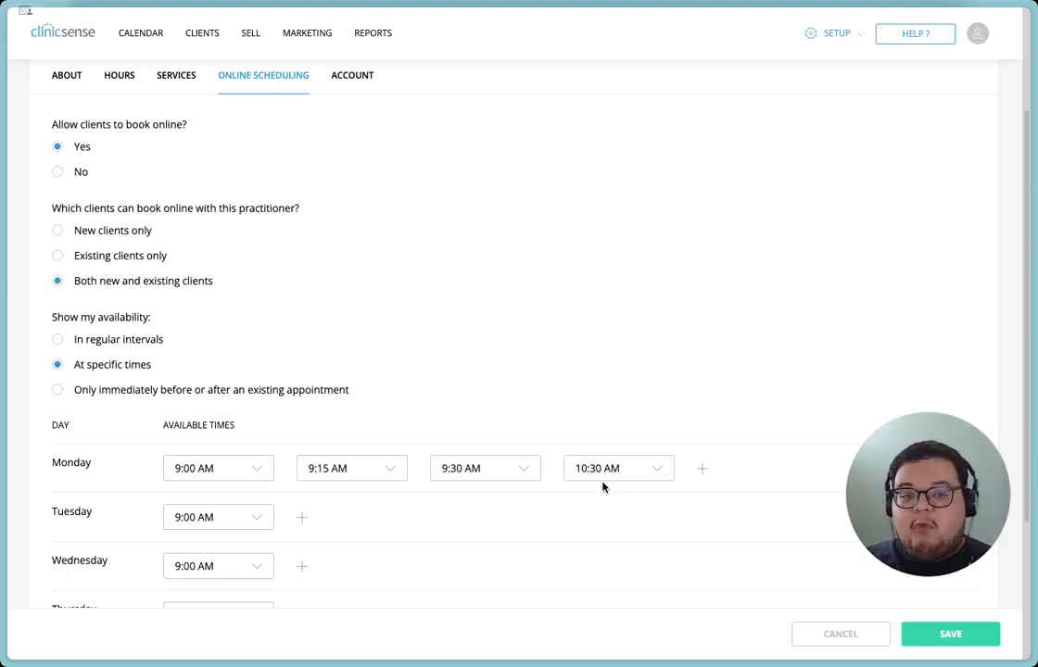
pyautogui.click(660, 475)
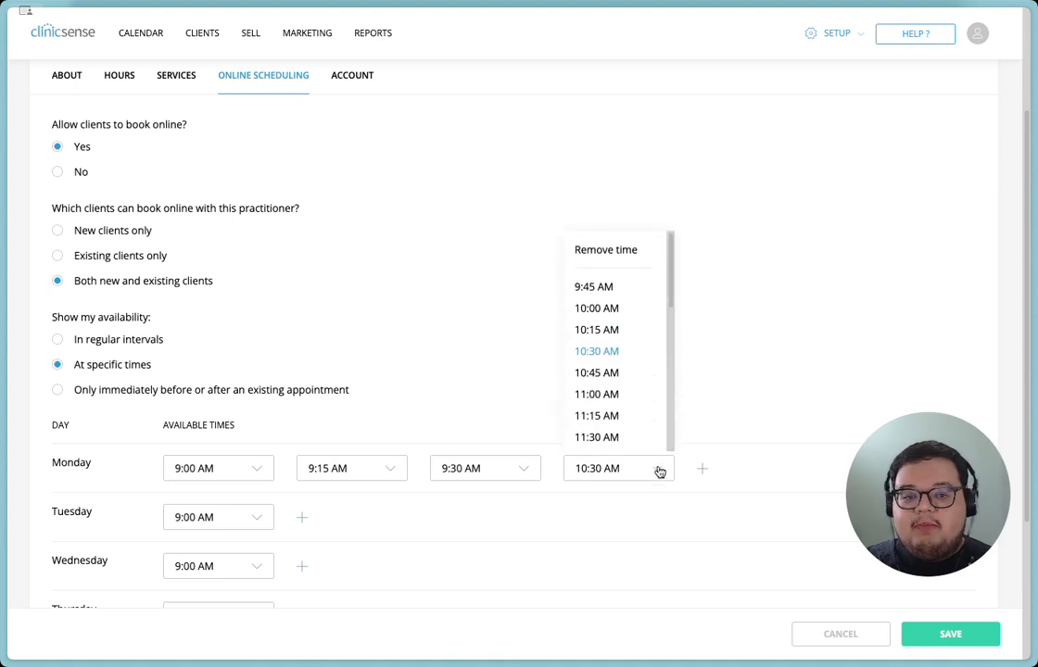
pyautogui.click(632, 250)
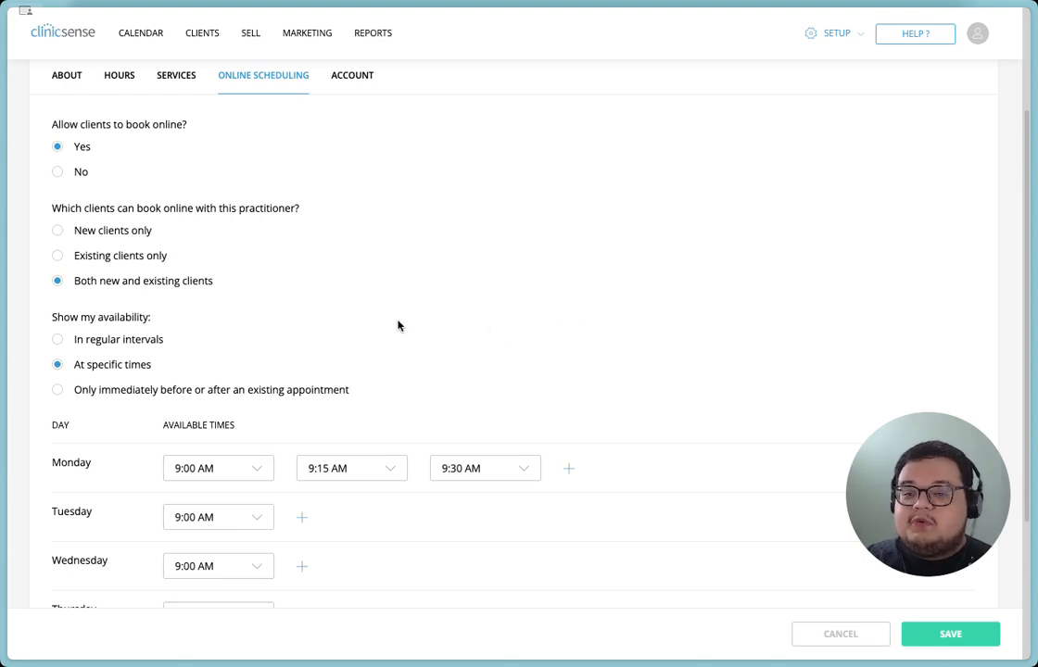
# Show the practitioner's online availability only immediately before or after an existing appointment.
pyautogui.click(142, 391)
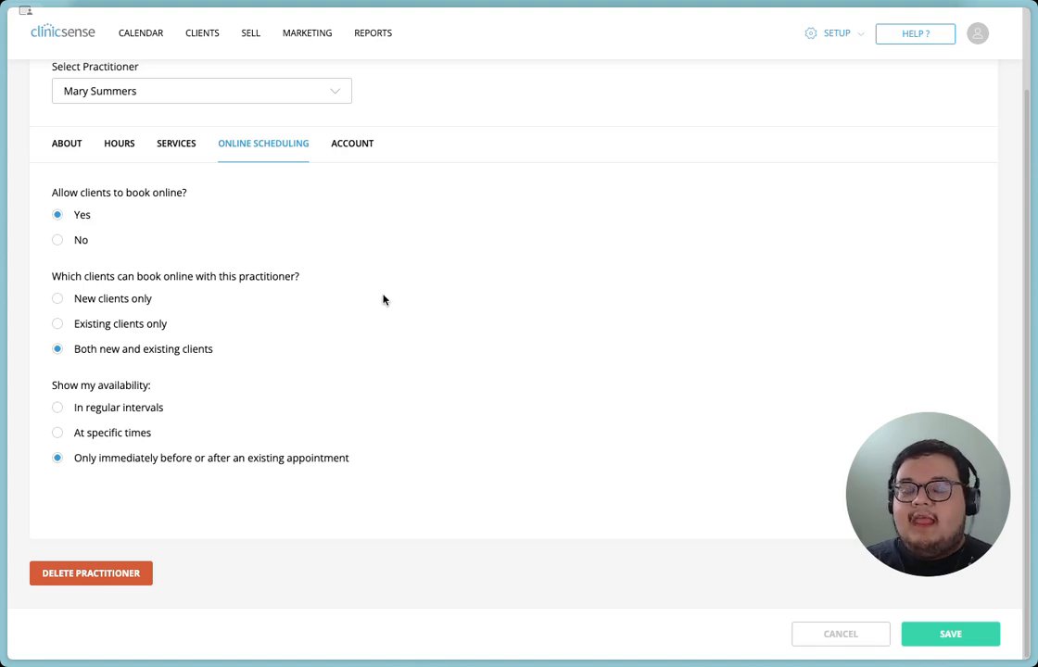
# Set the practitioner's account access to allow login.
pyautogui.click(362, 152)
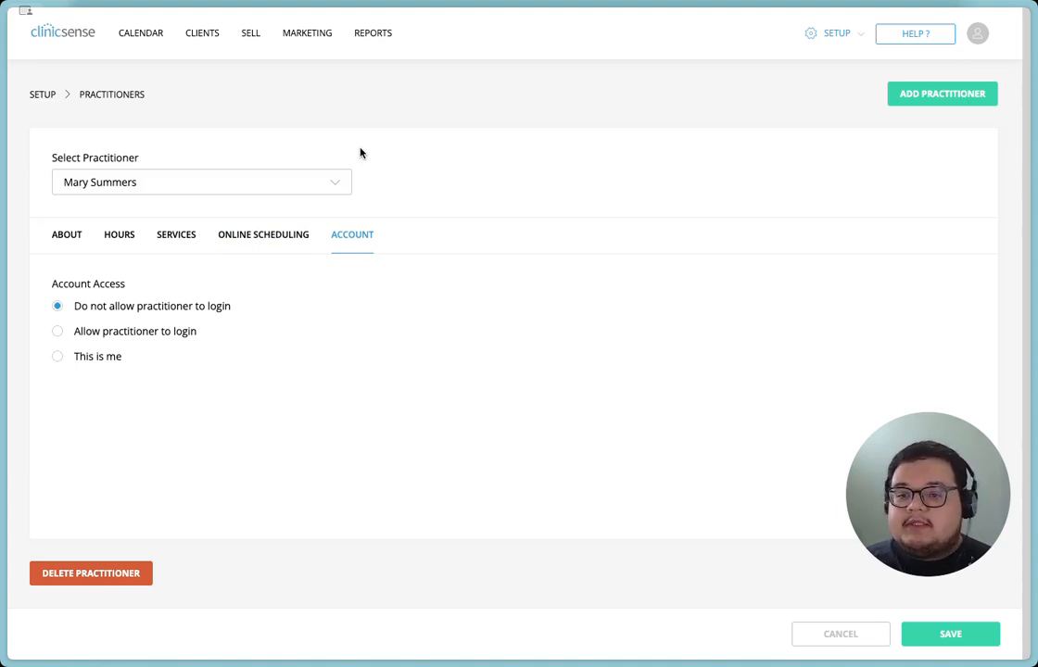
pyautogui.click(182, 336)
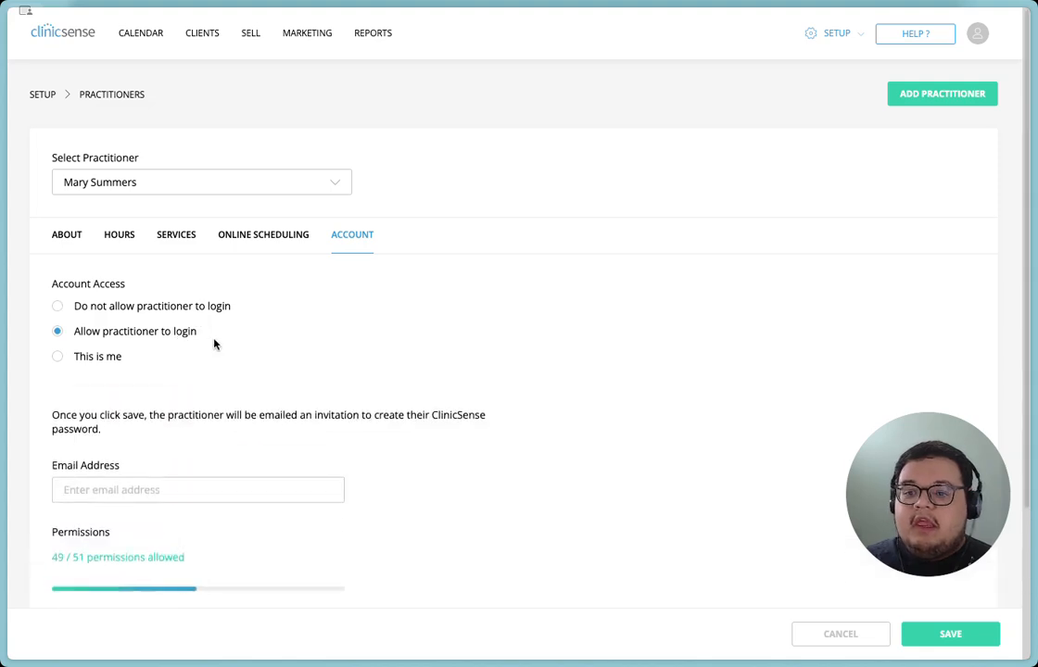
pyautogui.scroll(-1, 215, 342)
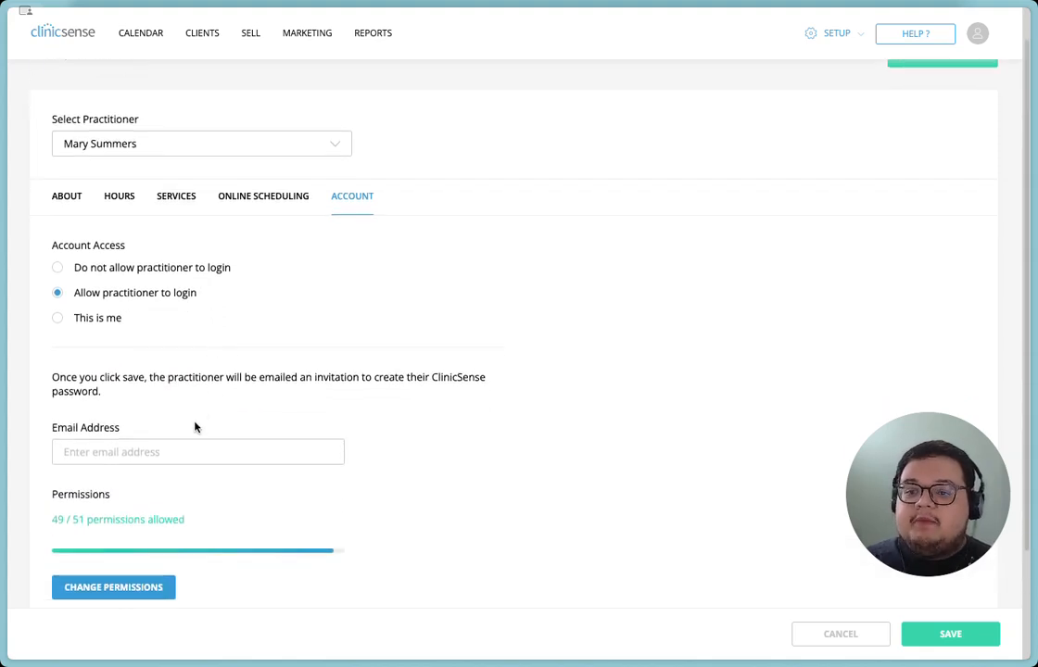
pyautogui.scroll(-1, 192, 433)
pyautogui.scroll(-1, 191, 437)
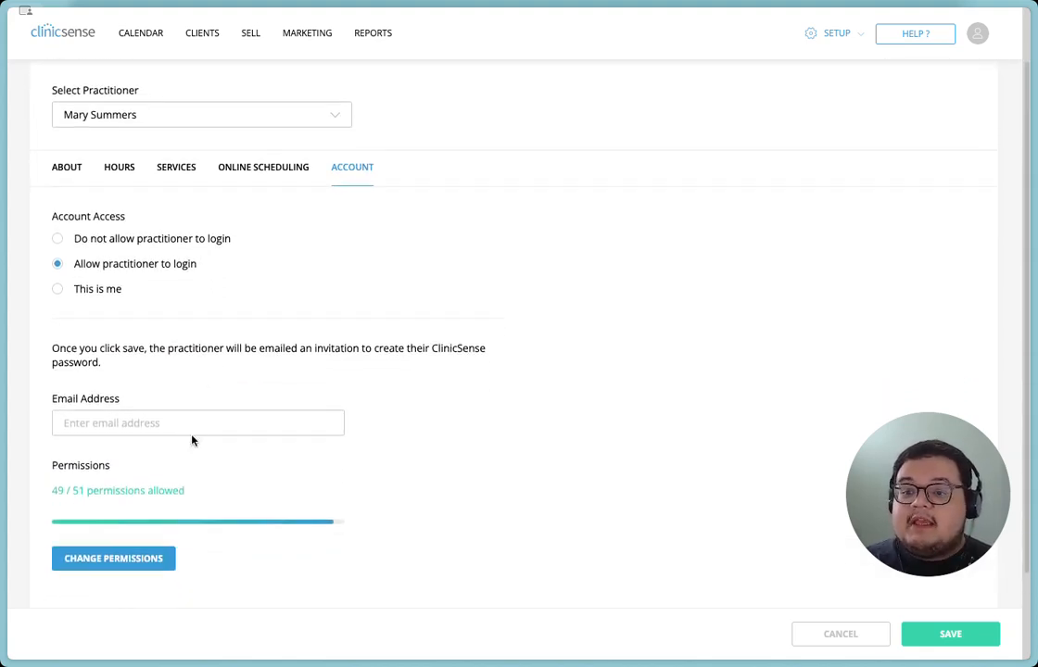
# Examine the permissions available for the practitioner's login and close them without making changes.
pyautogui.click(116, 559)
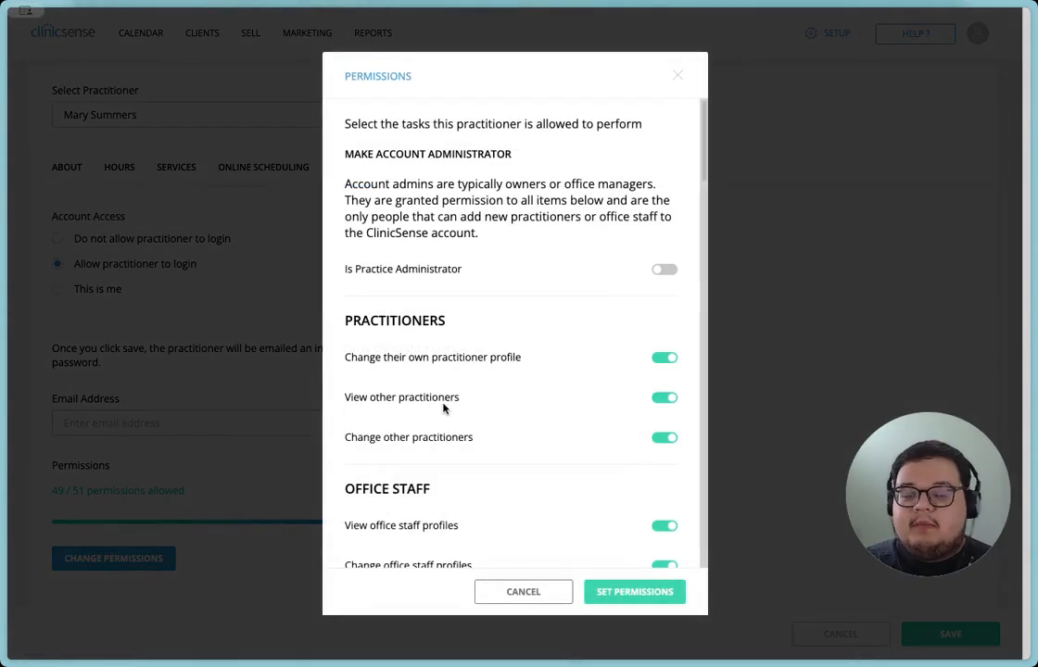
pyautogui.scroll(-2, 443, 409)
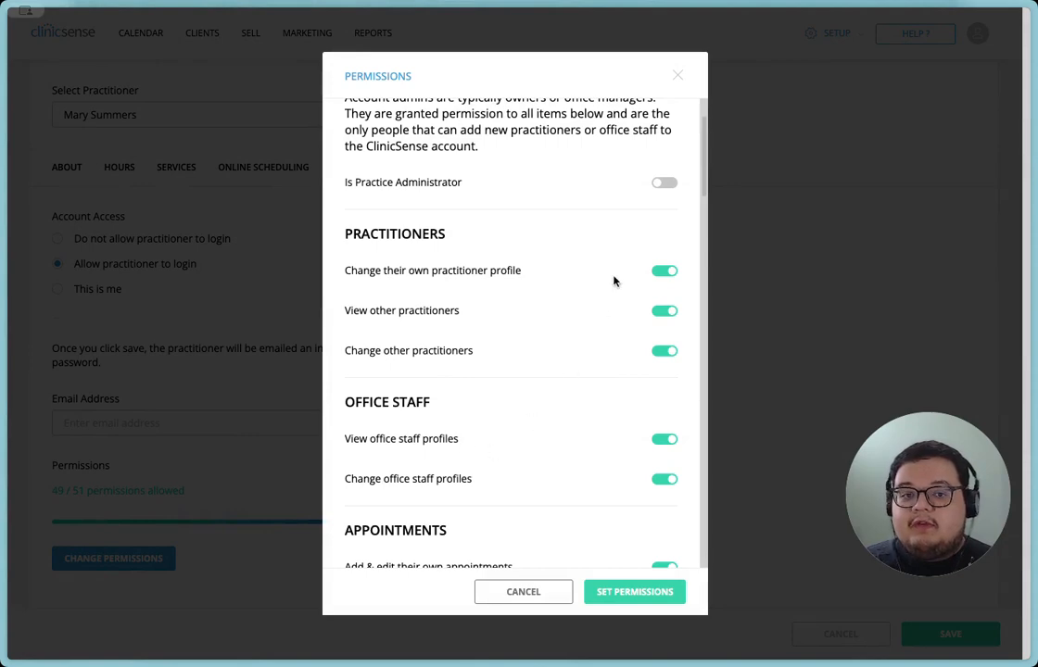
pyautogui.click(676, 78)
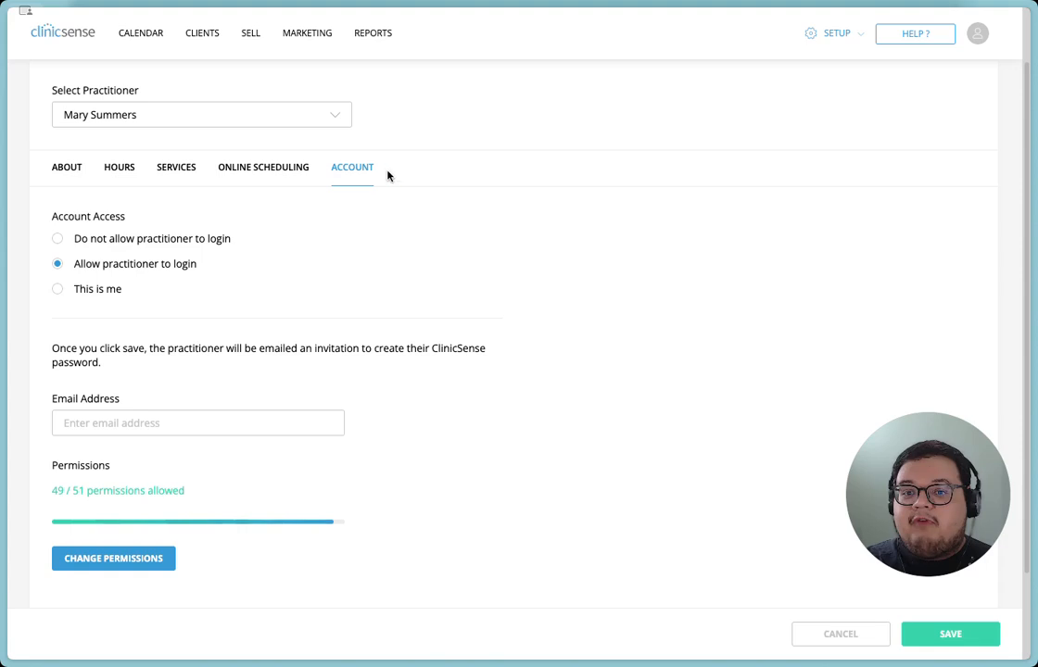
# Set the practitioner's account access to "This is me".
pyautogui.click(101, 291)
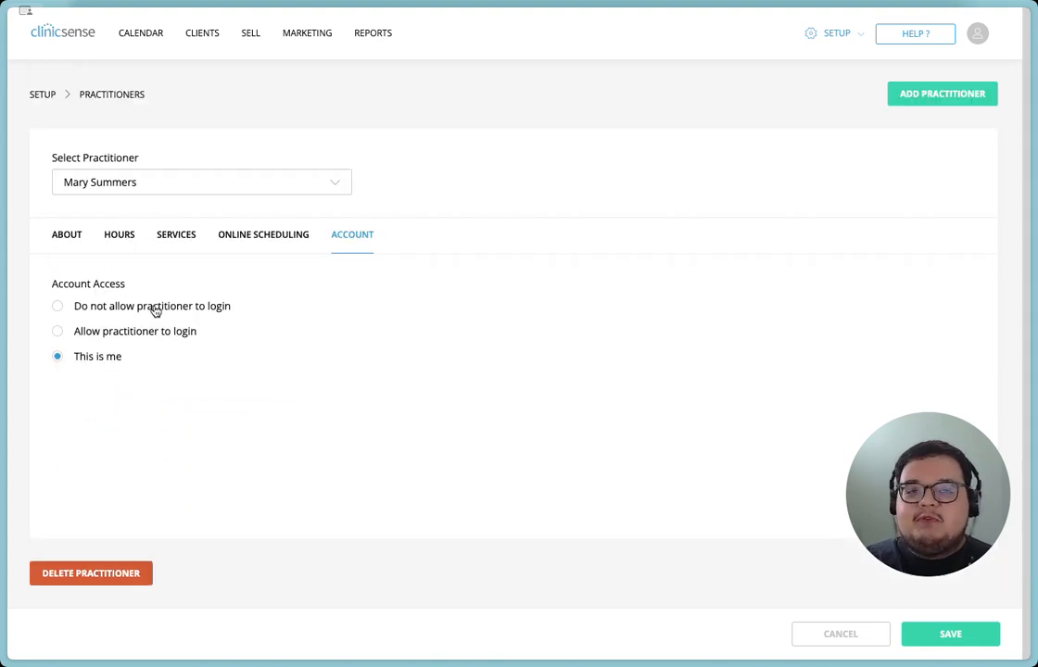